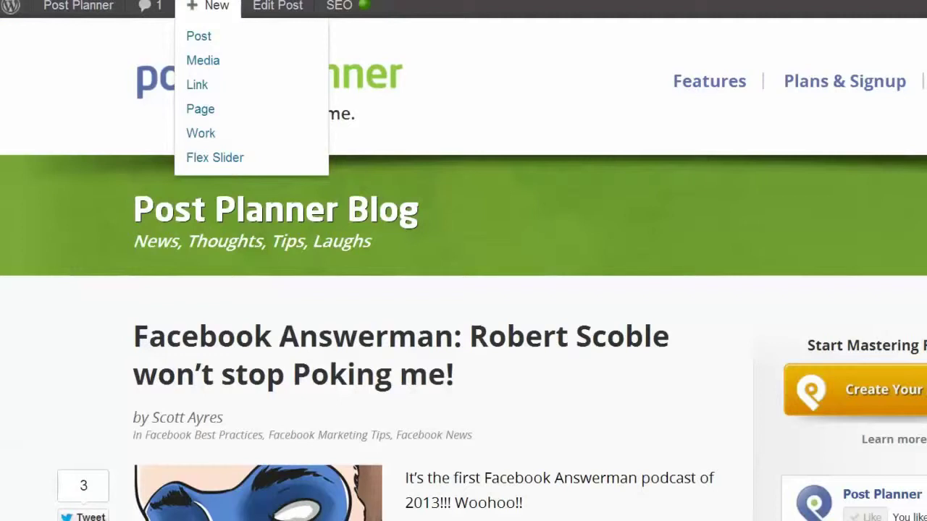
# Copy the Facebook Answerman blog post's web address from the address bar
pyautogui.rightClick(411, 2)
pyautogui.click(443, 12)
pyautogui.moveTo(342, 6)
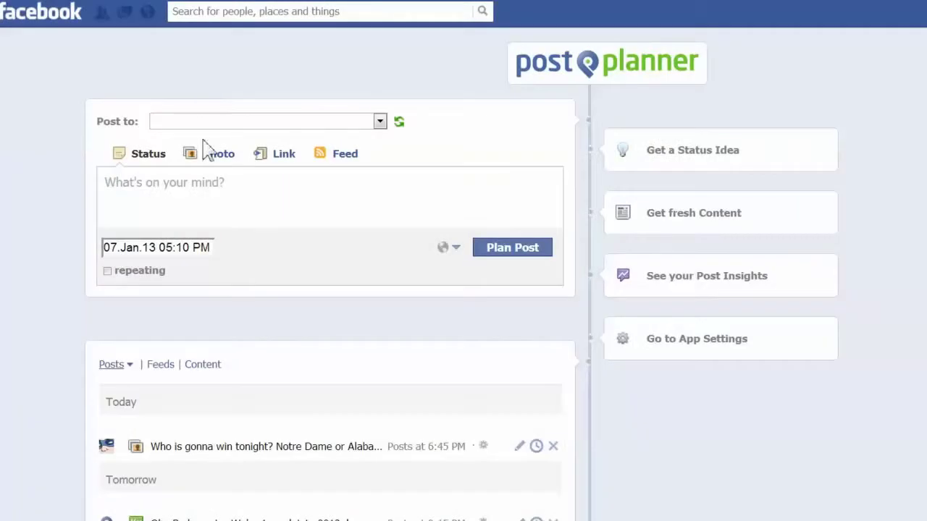
# Set the post destination to the Post Planner page and choose the Link post type
pyautogui.click(218, 123)
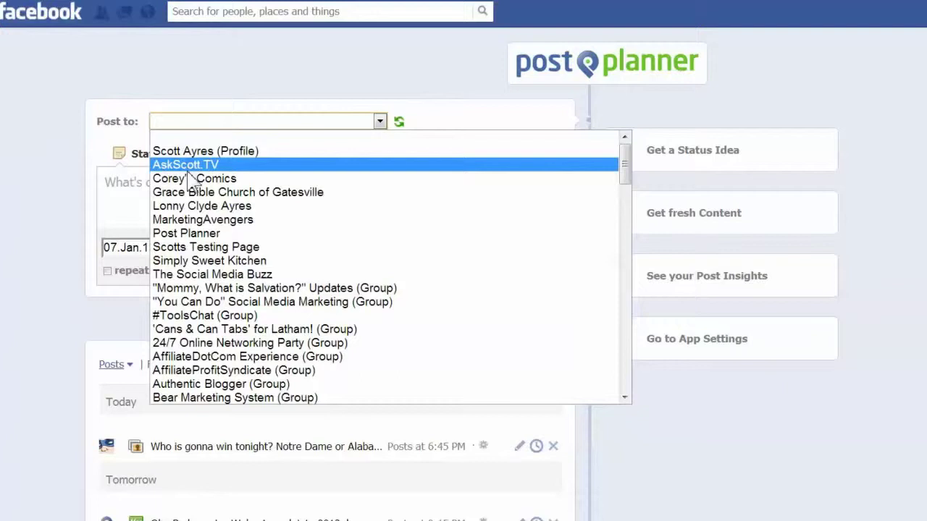
pyautogui.click(186, 235)
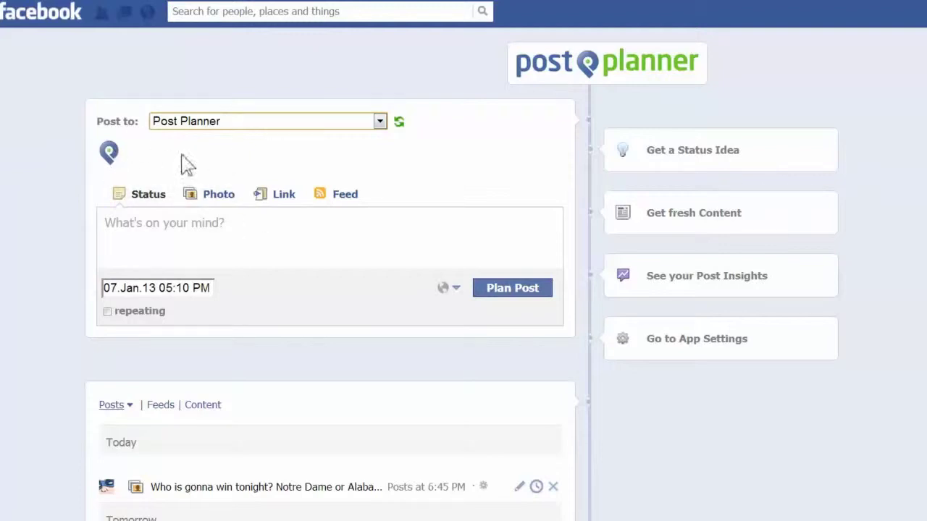
pyautogui.click(284, 195)
# Paste the Facebook Answerman blog URL into Link URL and attach it to load its preview
pyautogui.click(166, 290)
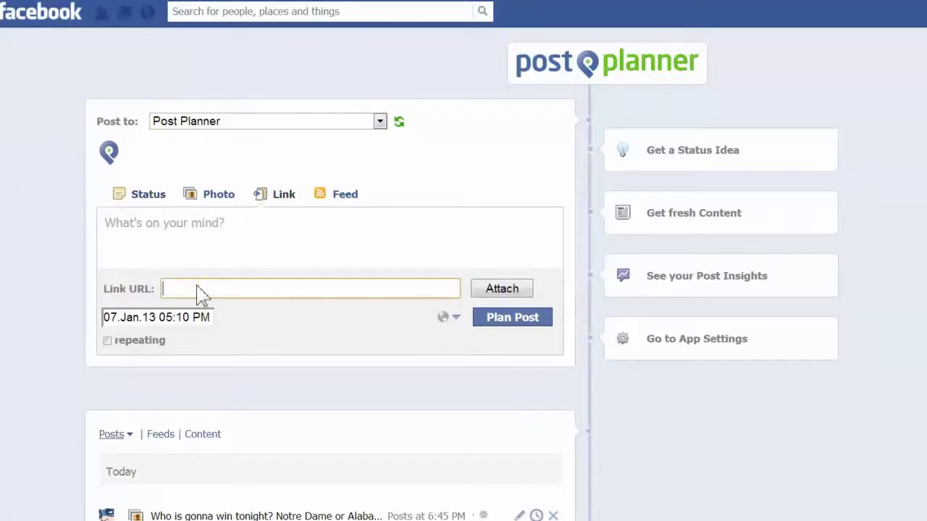
pyautogui.rightClick(196, 288)
pyautogui.click(226, 366)
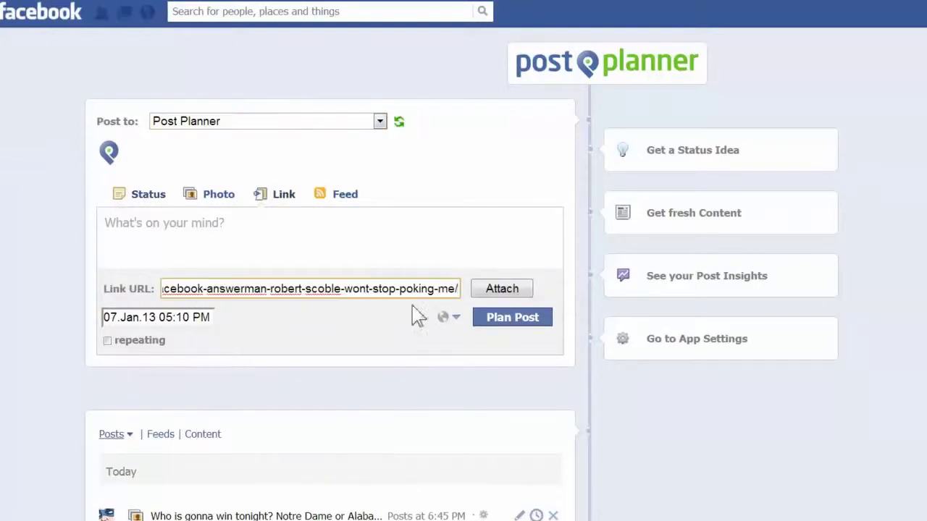
pyautogui.click(509, 293)
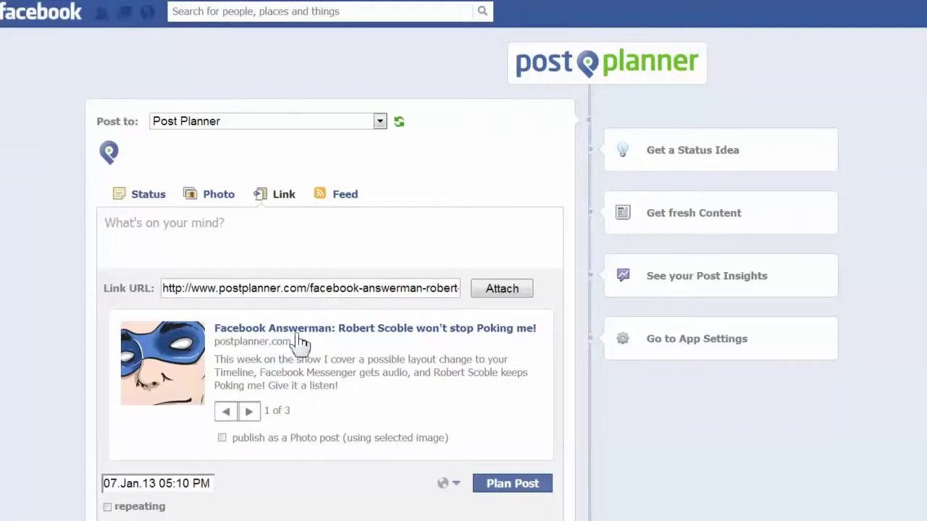
# Select preview image 2 of 3 and publish the link as a Photo post
pyautogui.click(310, 378)
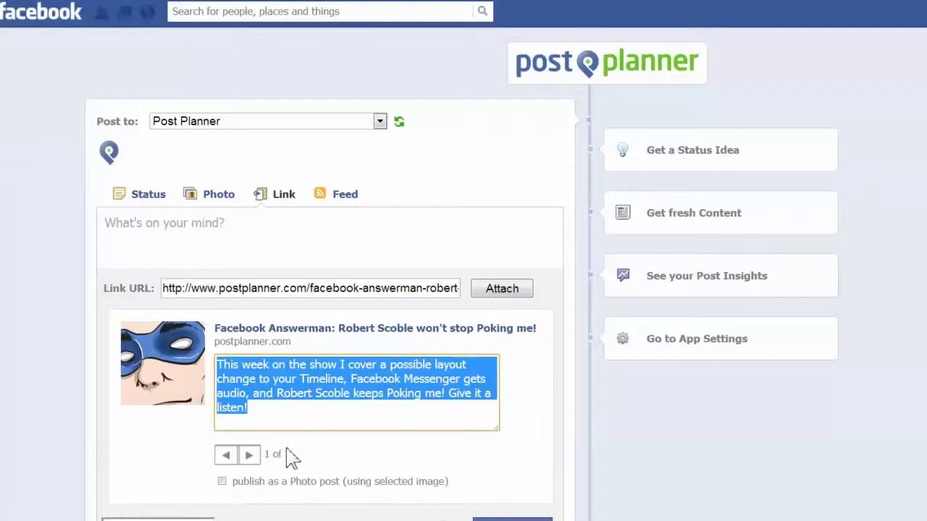
pyautogui.click(203, 456)
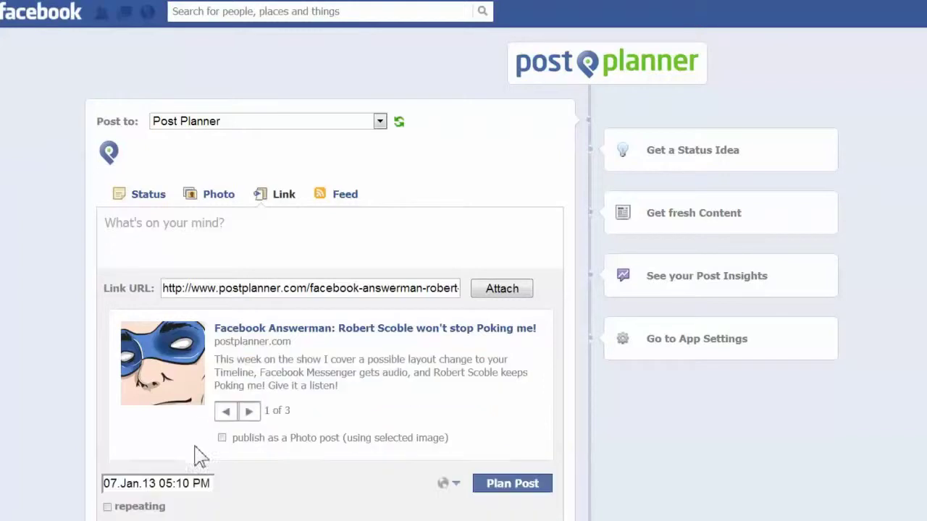
pyautogui.click(250, 412)
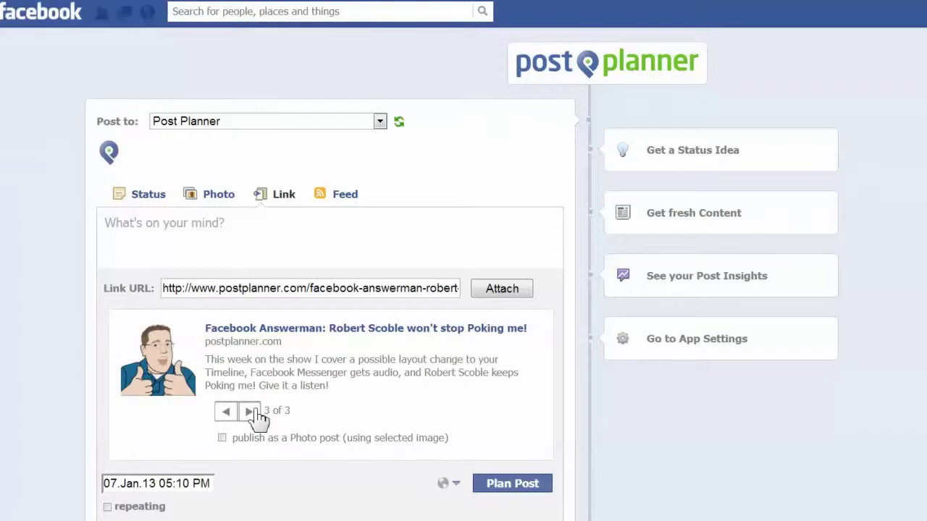
pyautogui.click(229, 412)
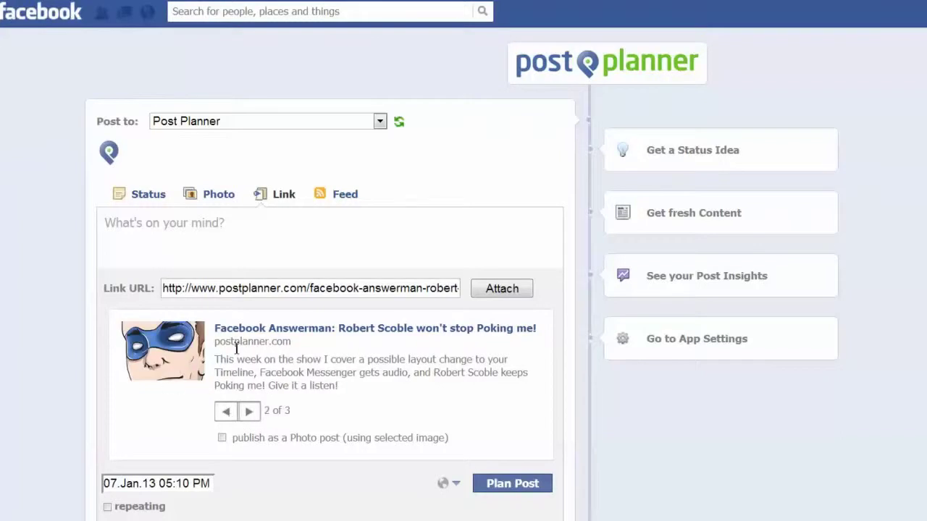
pyautogui.click(227, 413)
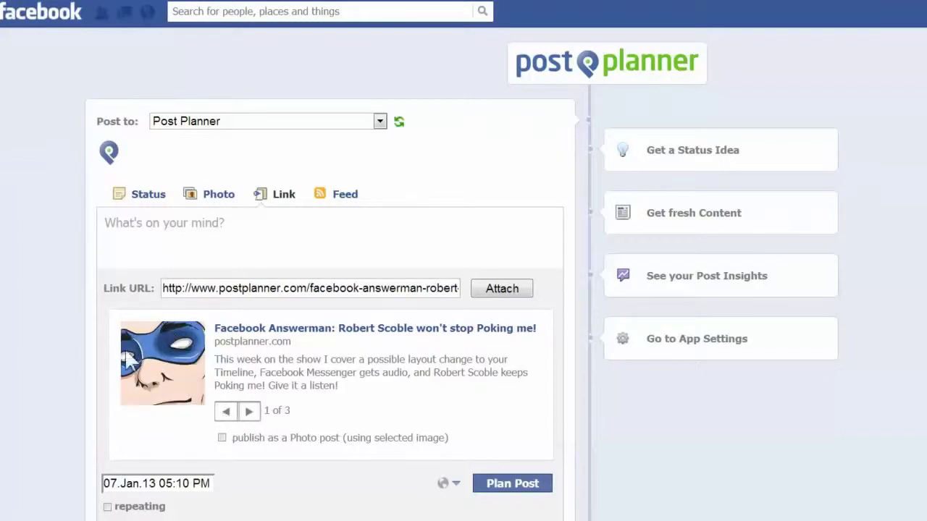
pyautogui.click(248, 412)
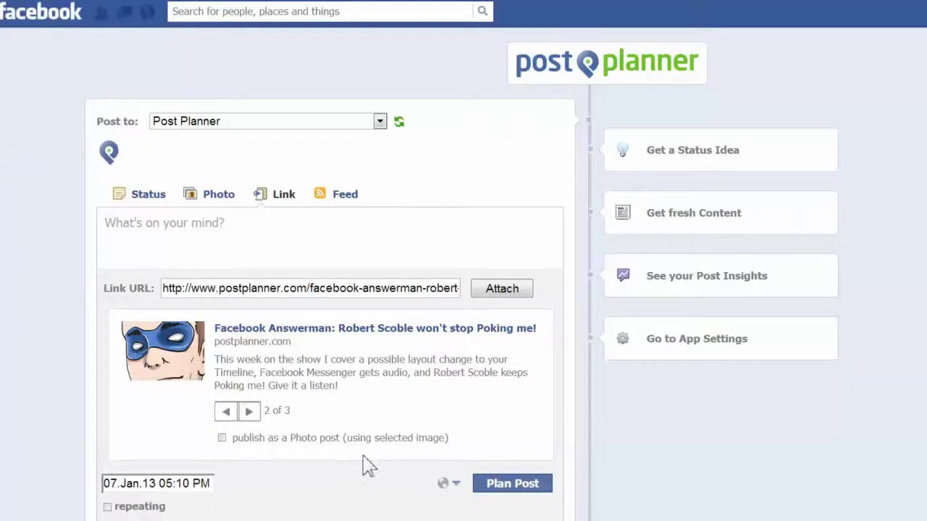
pyautogui.click(222, 439)
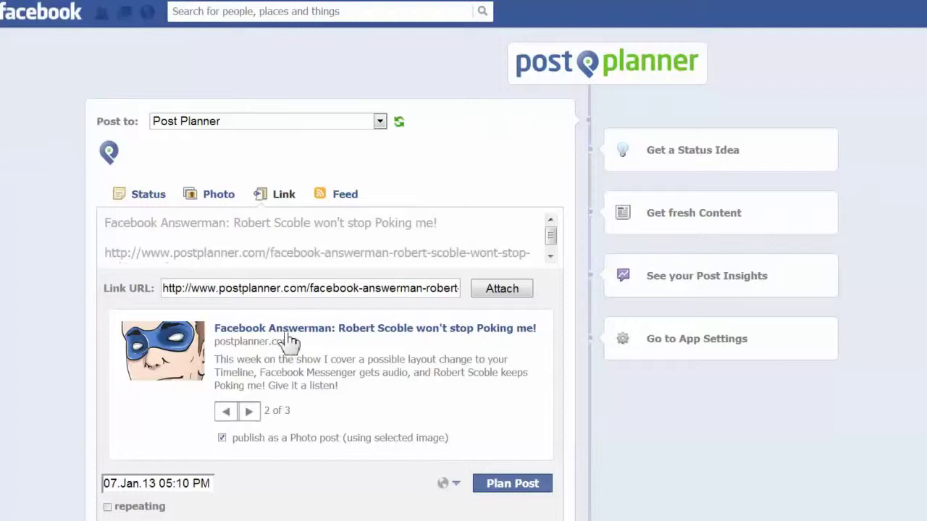
# Replace the title line with the 'It's a bird! It's a plane!' teaser directly above the URL
pyautogui.click(386, 236)
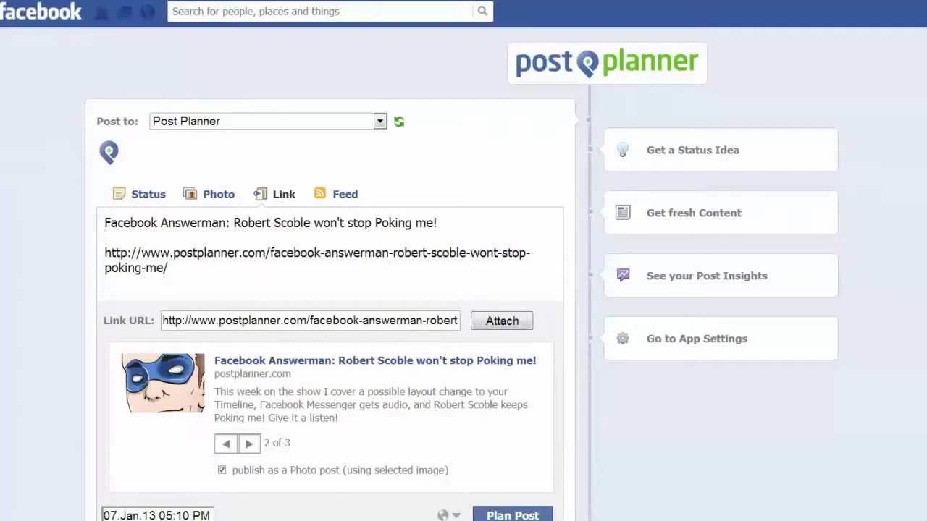
pyautogui.write("It's a bird! It's a plane! NO!! It's Facebook Answerman!! And this week he's talking about how Robert Scoble won't stop Poking him, he rips into the Shark Tank Facebook page and a whole lot more! Listen at the link below!")
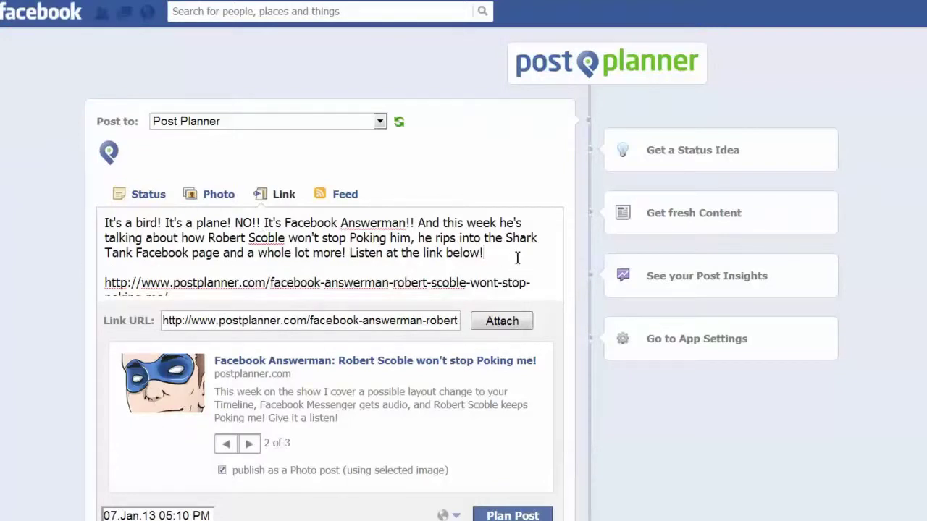
pyautogui.press('Delete')
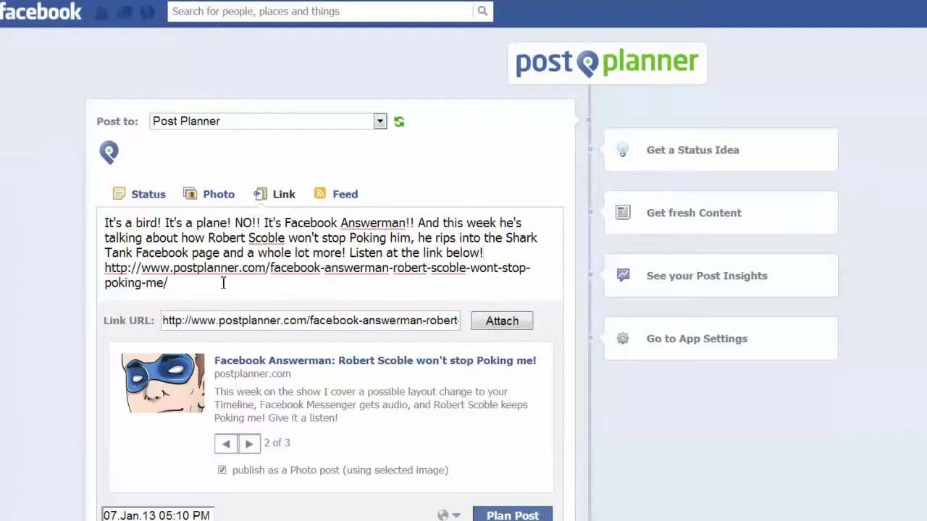
pyautogui.scroll(-3, 217, 358)
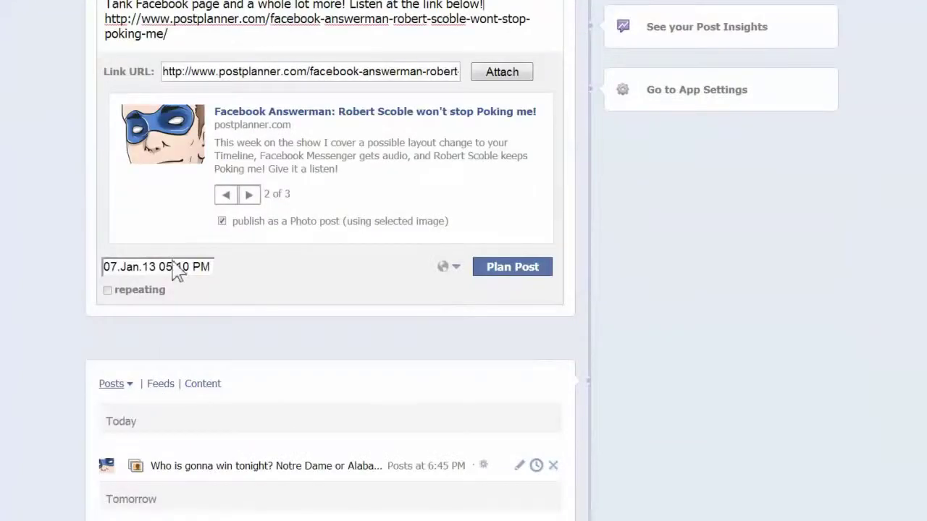
# Pick 8 January 2013 as the post's scheduled date
pyautogui.click(174, 268)
pyautogui.click(176, 357)
pyautogui.click(161, 432)
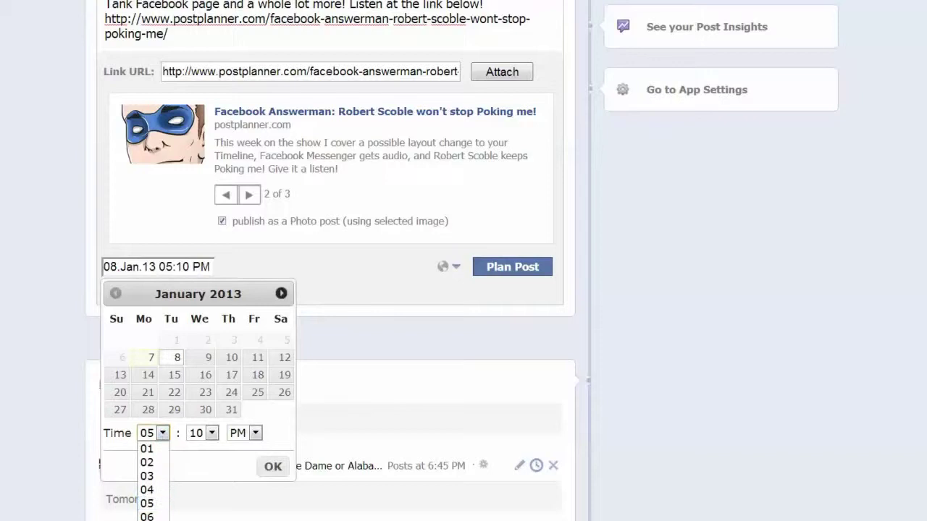
pyautogui.click(208, 460)
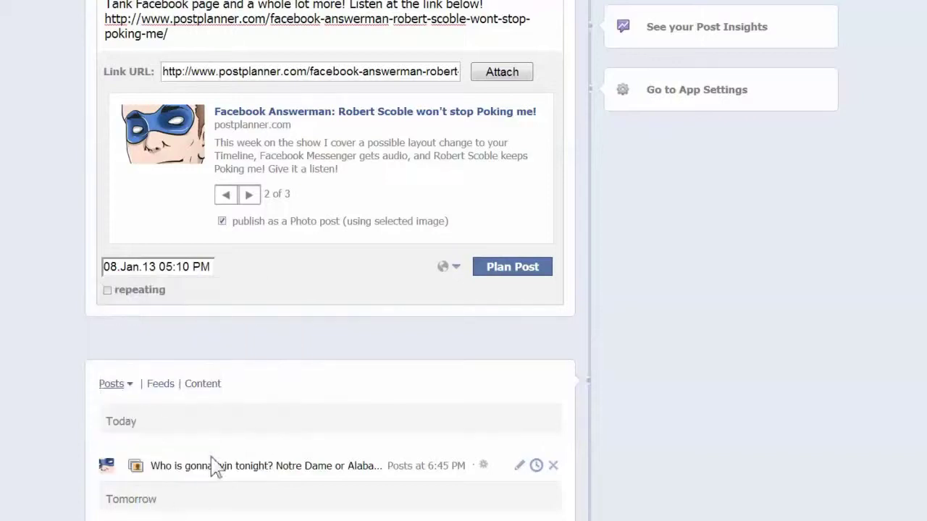
# Set the posting time to 07:30 AM, confirm it, and add the post to the plan
pyautogui.click(169, 268)
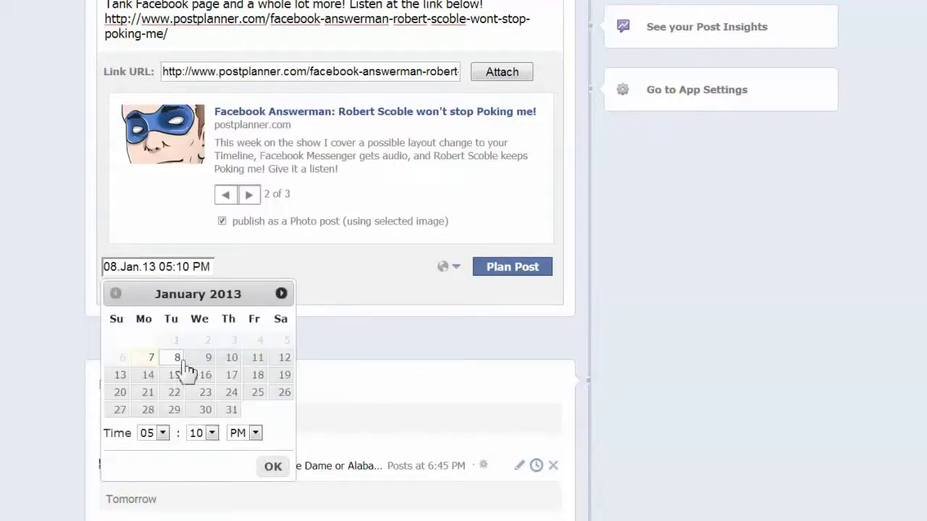
pyautogui.click(161, 434)
pyautogui.click(147, 520)
pyautogui.click(212, 434)
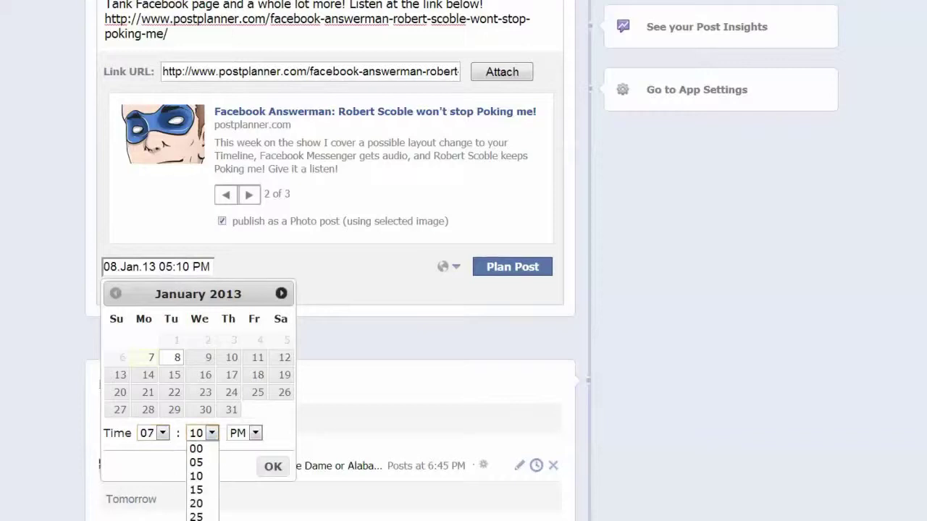
pyautogui.click(195, 519)
pyautogui.click(246, 433)
pyautogui.click(239, 447)
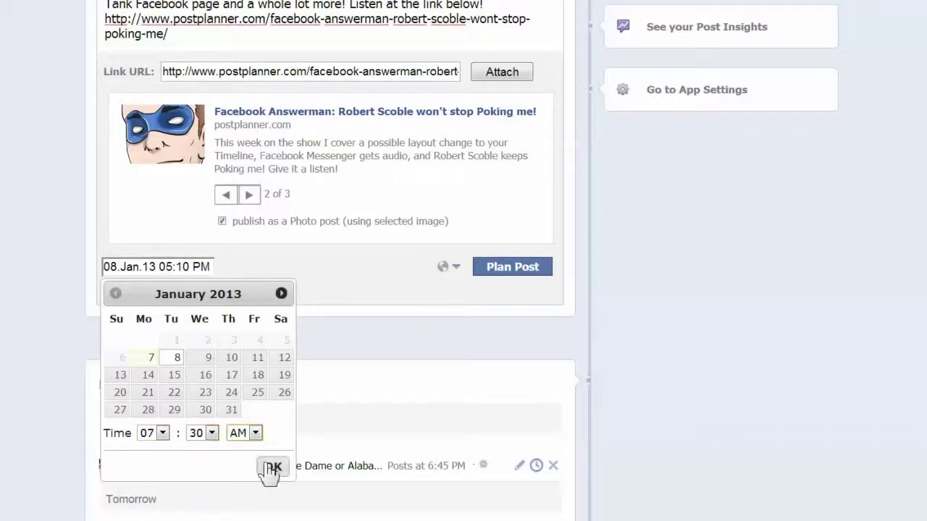
pyautogui.click(271, 468)
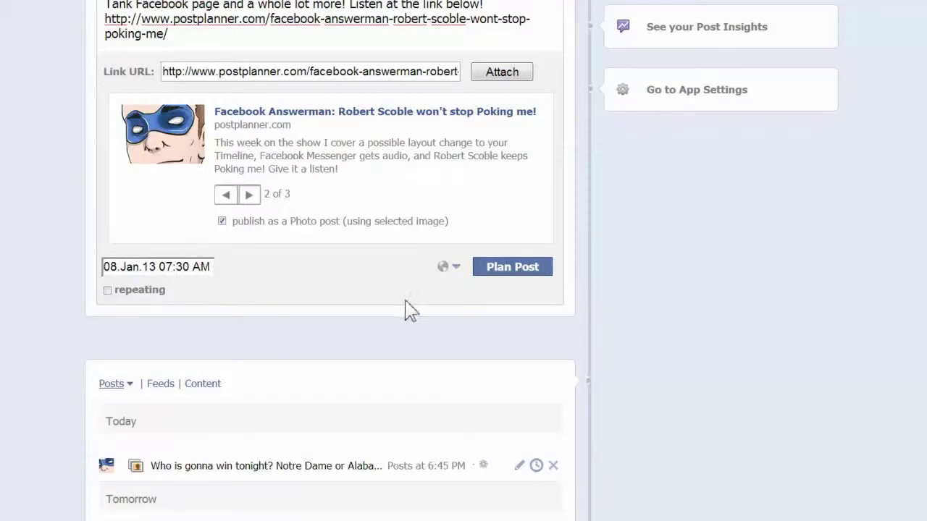
pyautogui.click(531, 268)
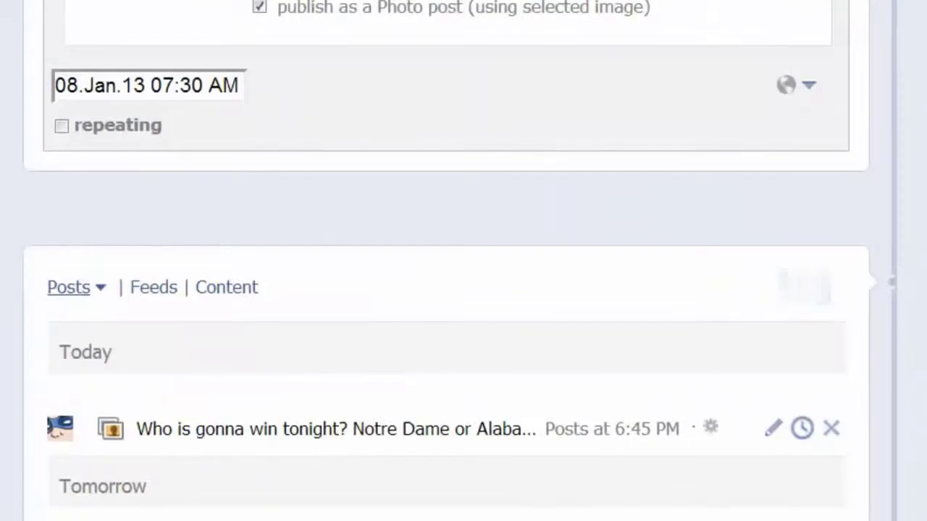
# Switch the planned posts list from compact to the Full post view
pyautogui.scroll(2, 821, 87)
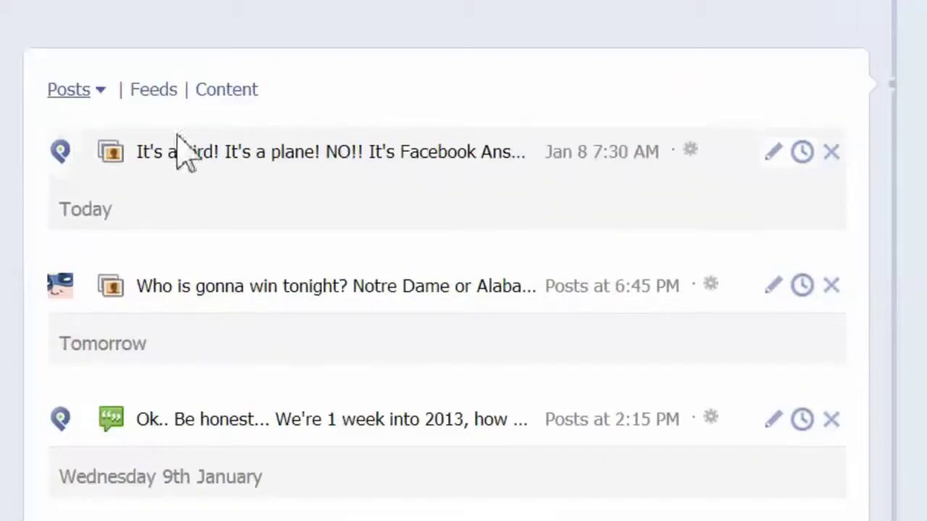
pyautogui.click(98, 93)
pyautogui.click(153, 138)
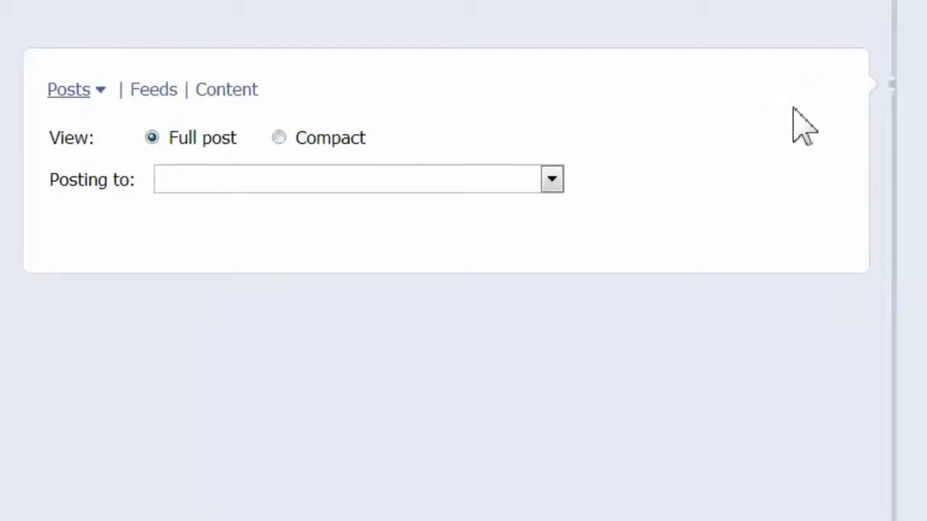
pyautogui.scroll(-1, 809, 256)
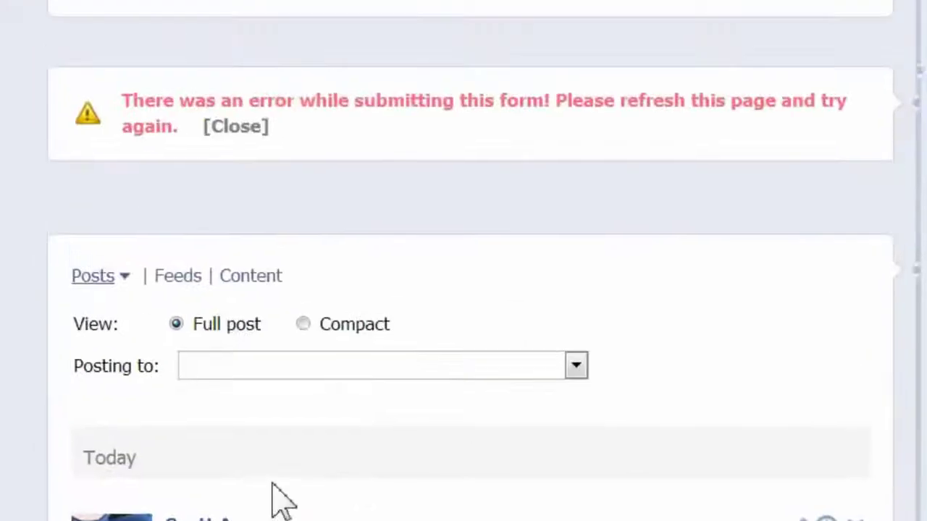
pyautogui.scroll(-8, 282, 499)
pyautogui.scroll(-3, 282, 500)
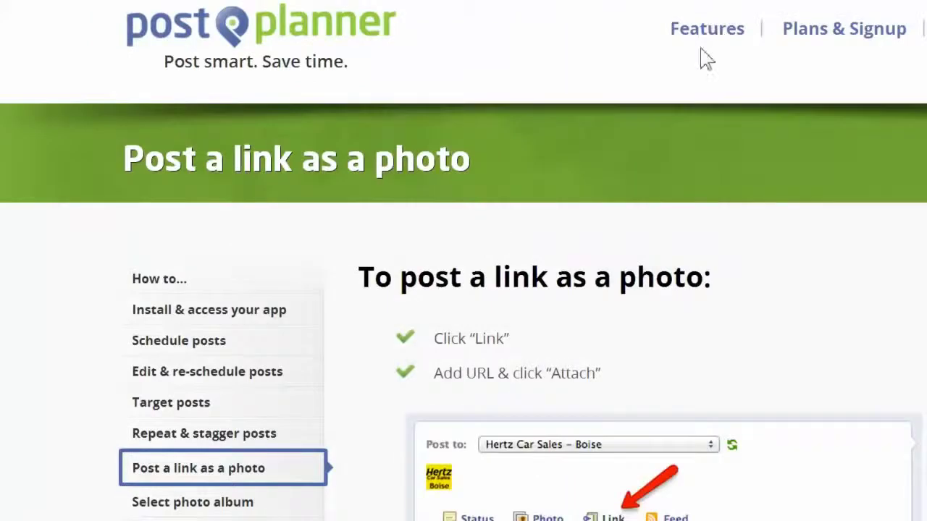
# Scroll through the 'Post a link as a photo' help steps to the News Feed example and back up
pyautogui.scroll(-13, 594, 217)
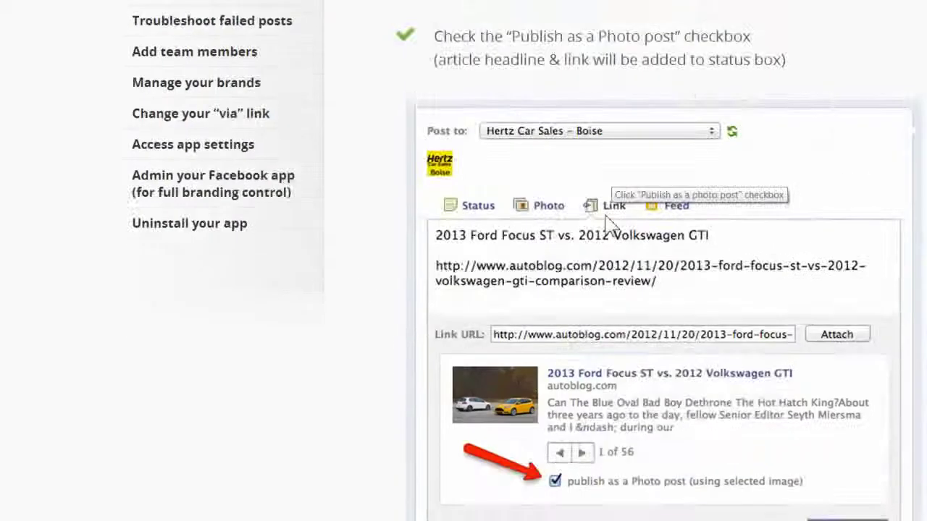
pyautogui.scroll(-7, 590, 301)
pyautogui.scroll(4, 581, 258)
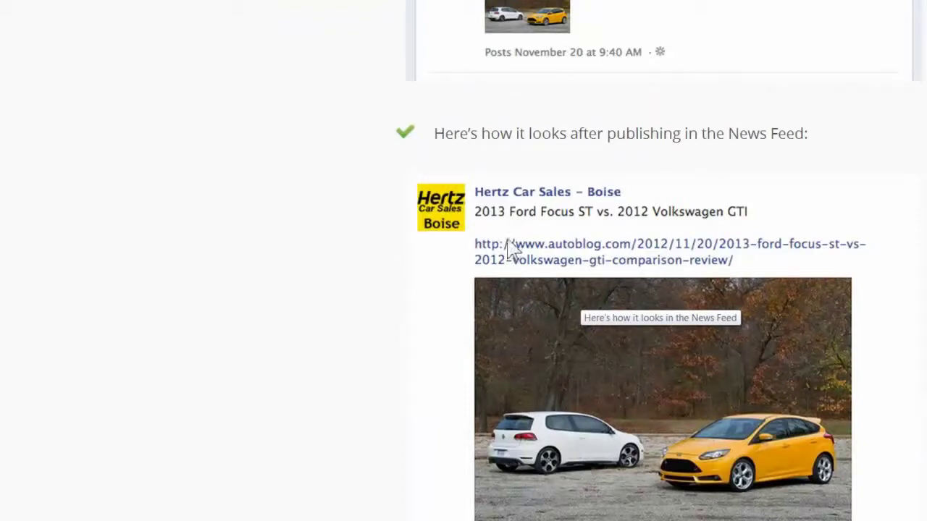
pyautogui.scroll(-2, 709, 250)
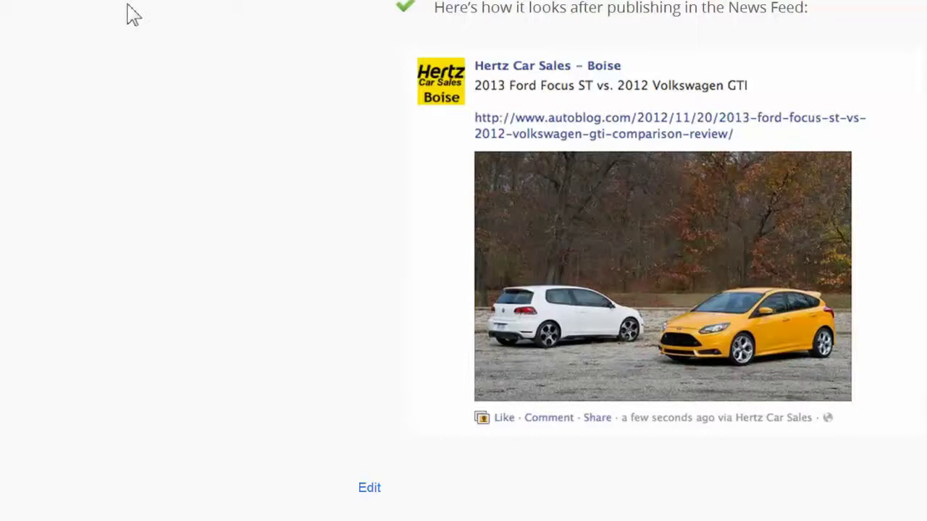
pyautogui.scroll(15, 186, 103)
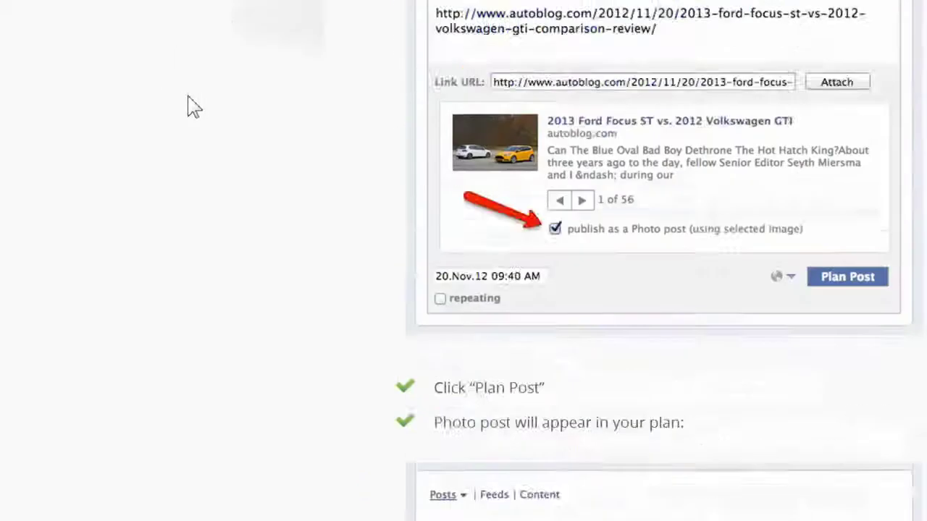
pyautogui.scroll(3, 193, 108)
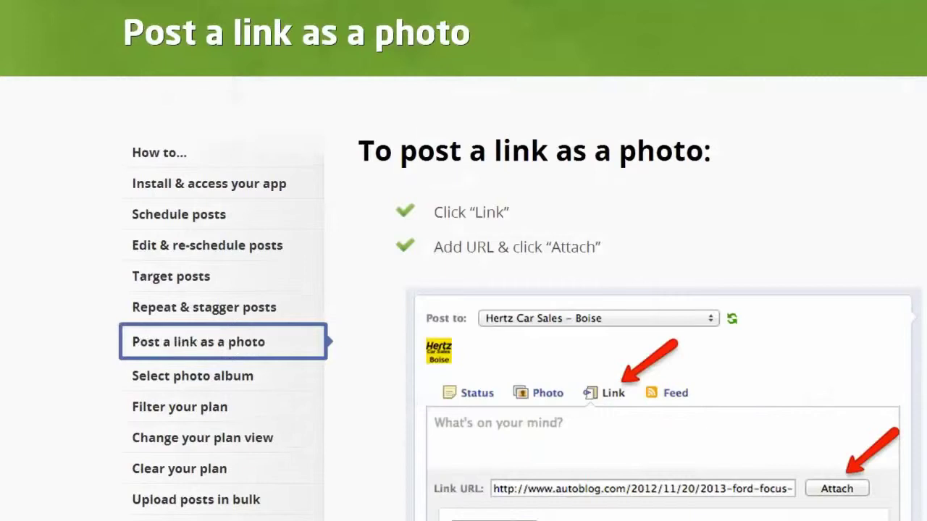